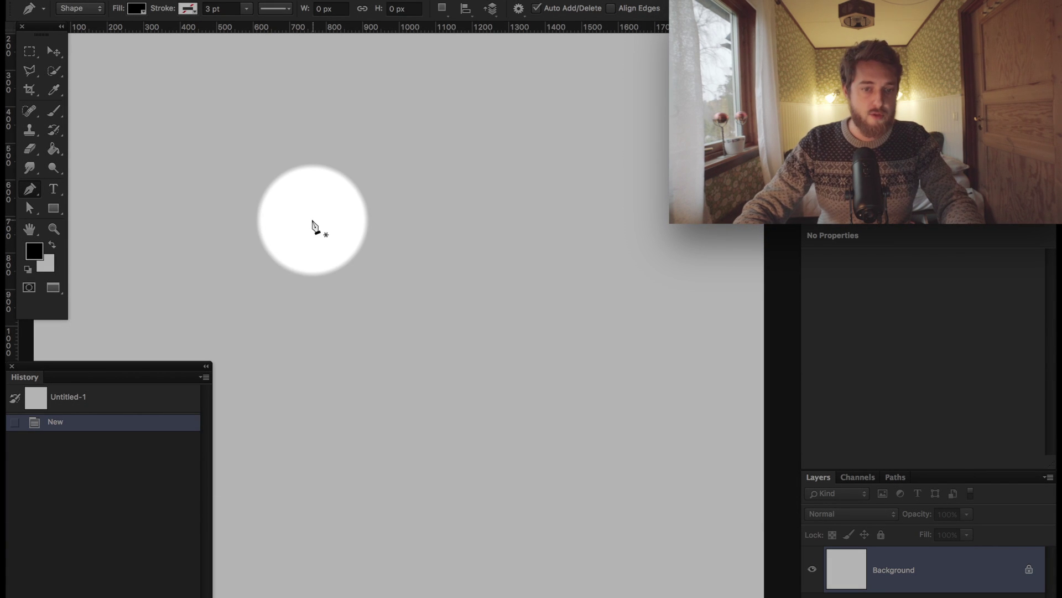
Draw a black downward-pointing triangle: three corner points, then close the path at the first
left_click(311, 218)
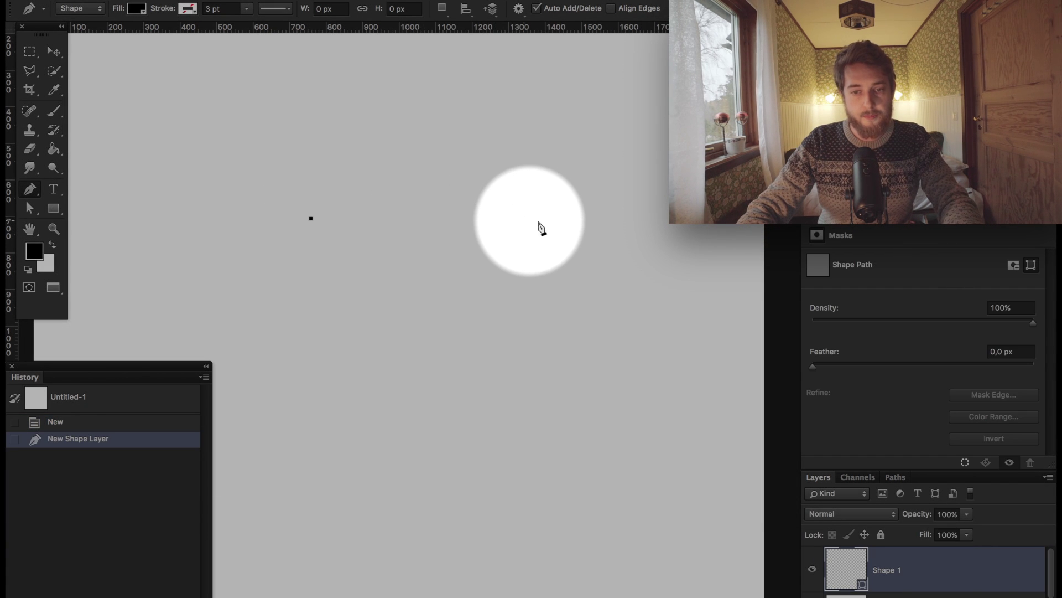
left_click(565, 212)
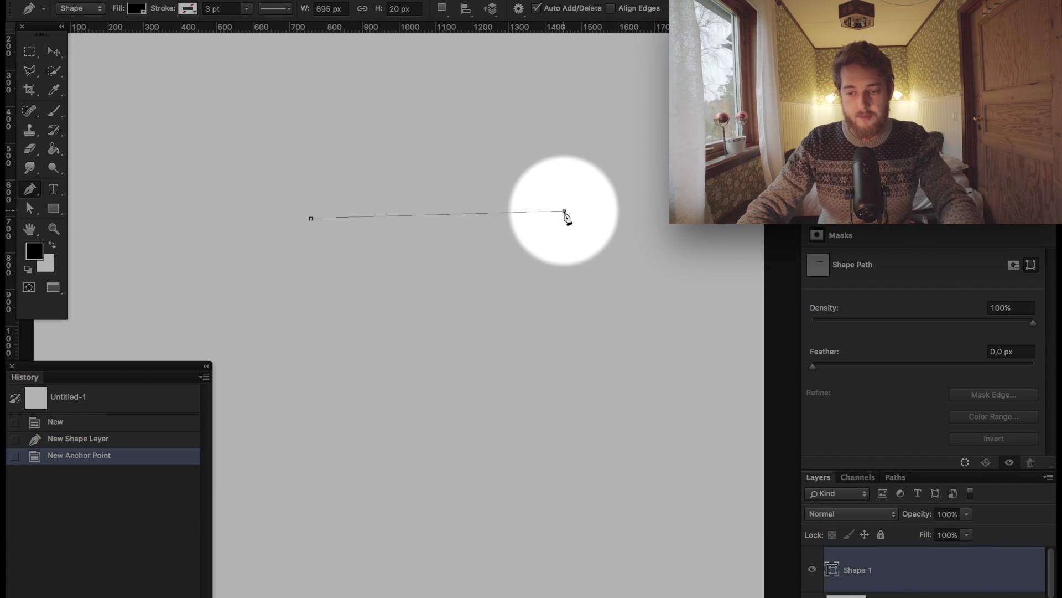
left_click(417, 427)
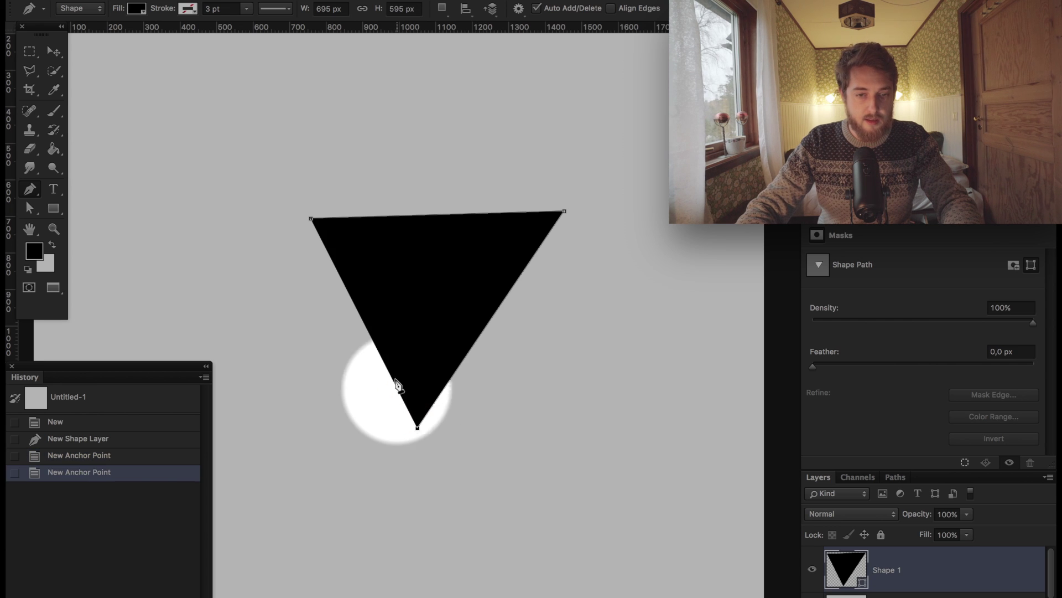
left_click(311, 219)
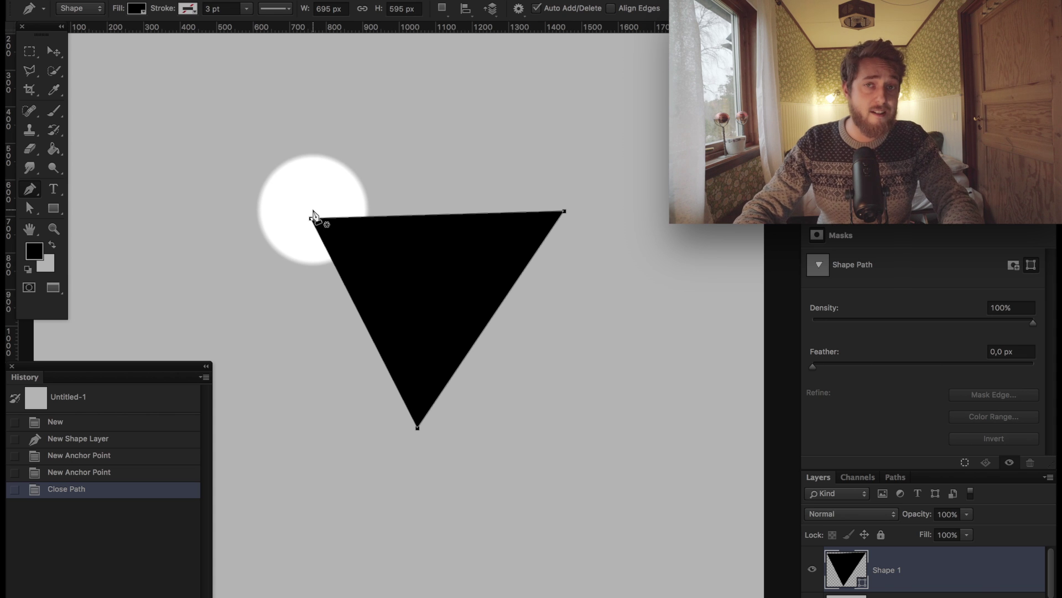
Switch to the Direct Selection Tool using A and the toolbox flyout
key("a")
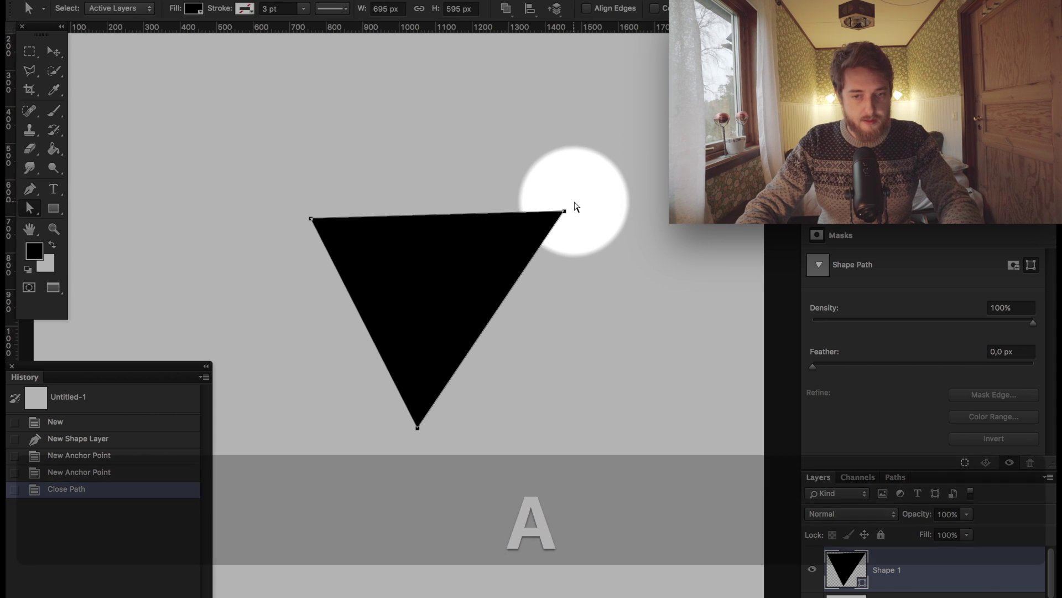
key("shift")
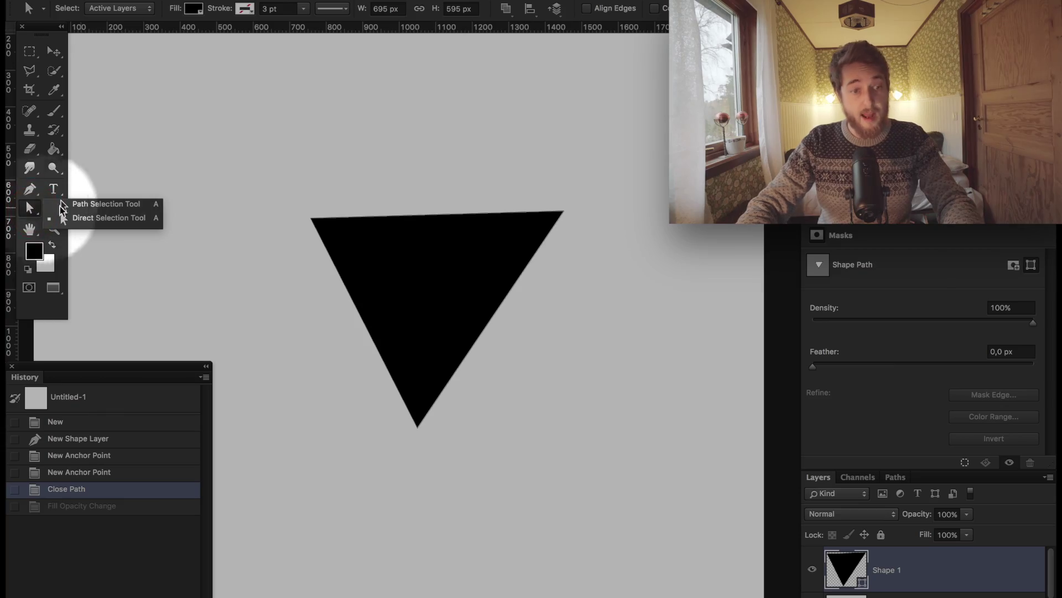
left_click(96, 218)
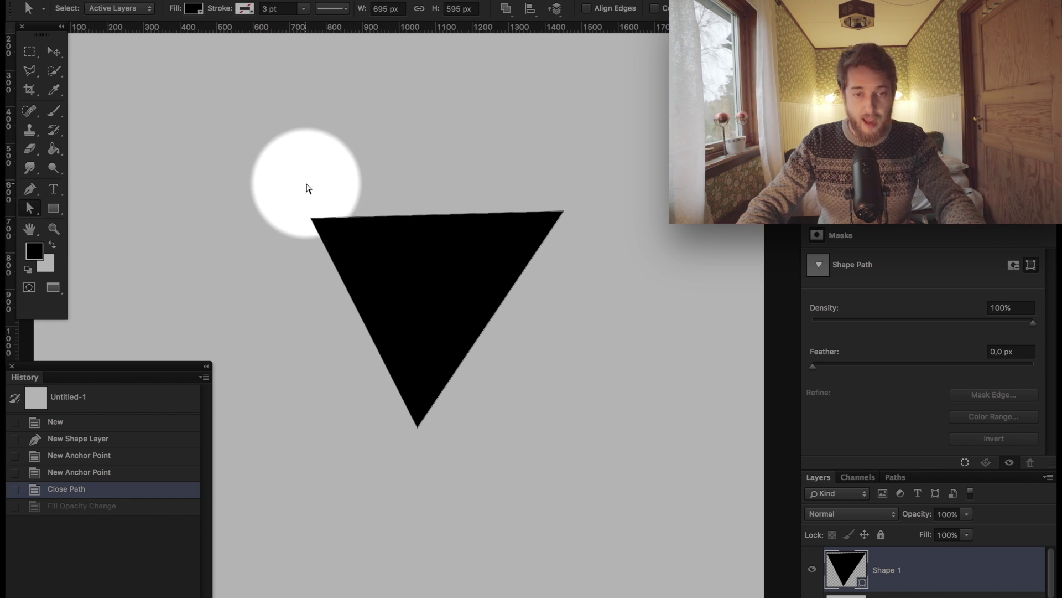
Select the triangle's individual anchors, the top-right then only the top-left corner point
left_click(311, 219)
left_click(564, 211)
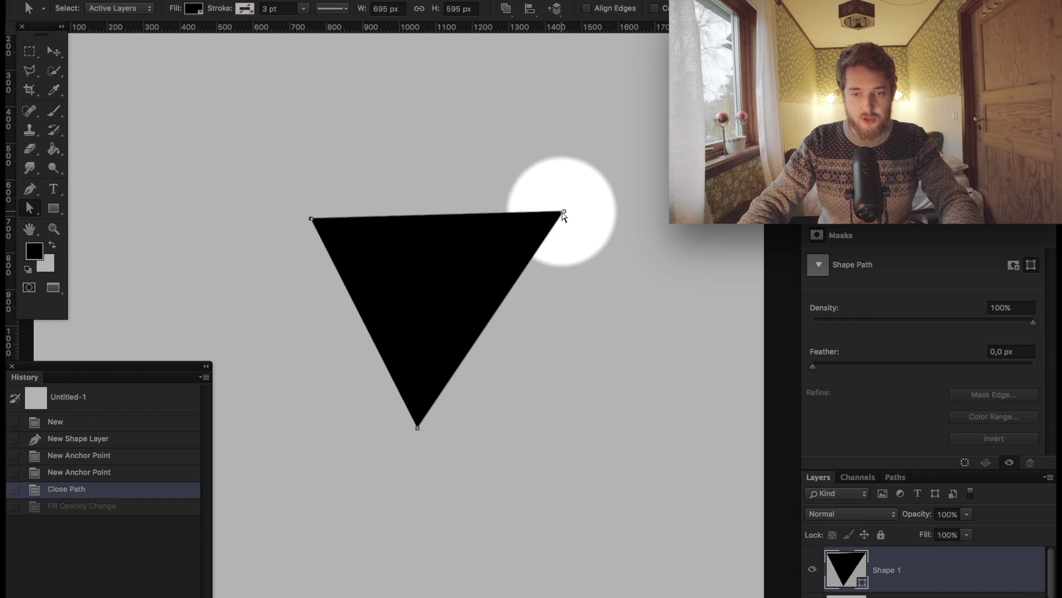
left_click(566, 213)
left_click(455, 421)
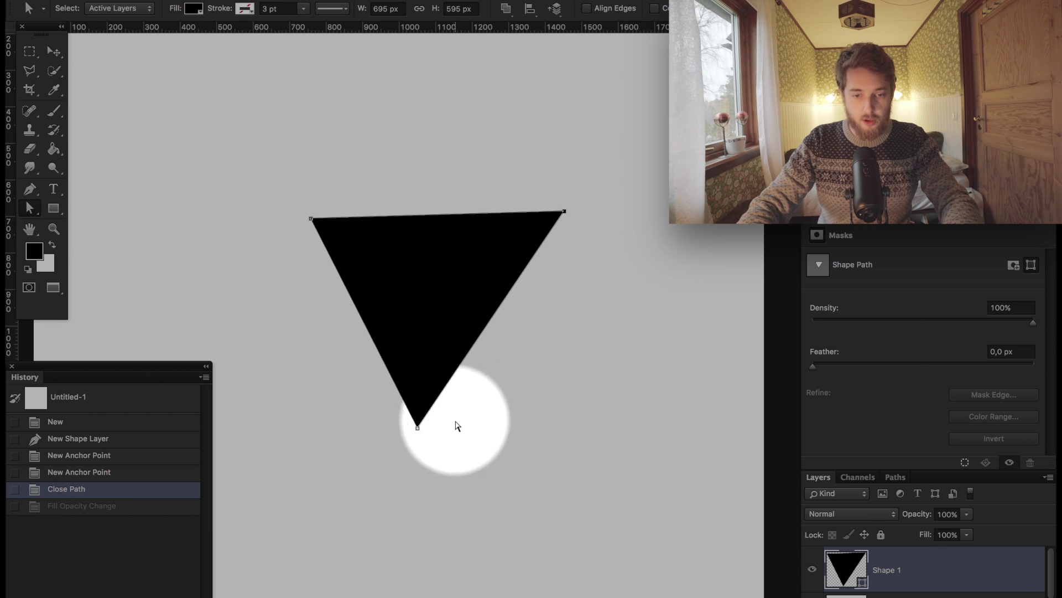
left_click(311, 220)
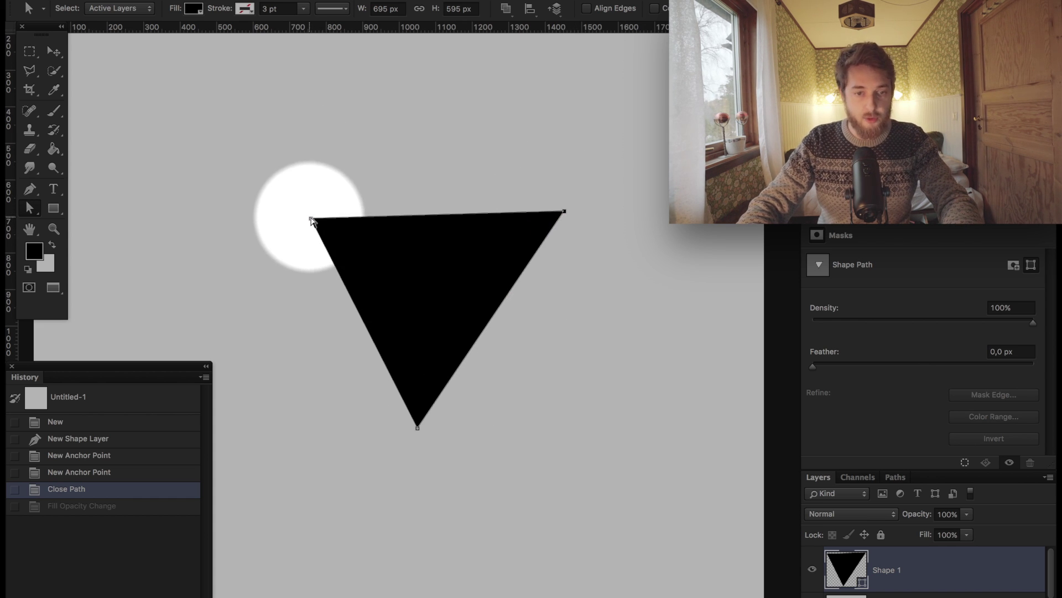
left_click(311, 219)
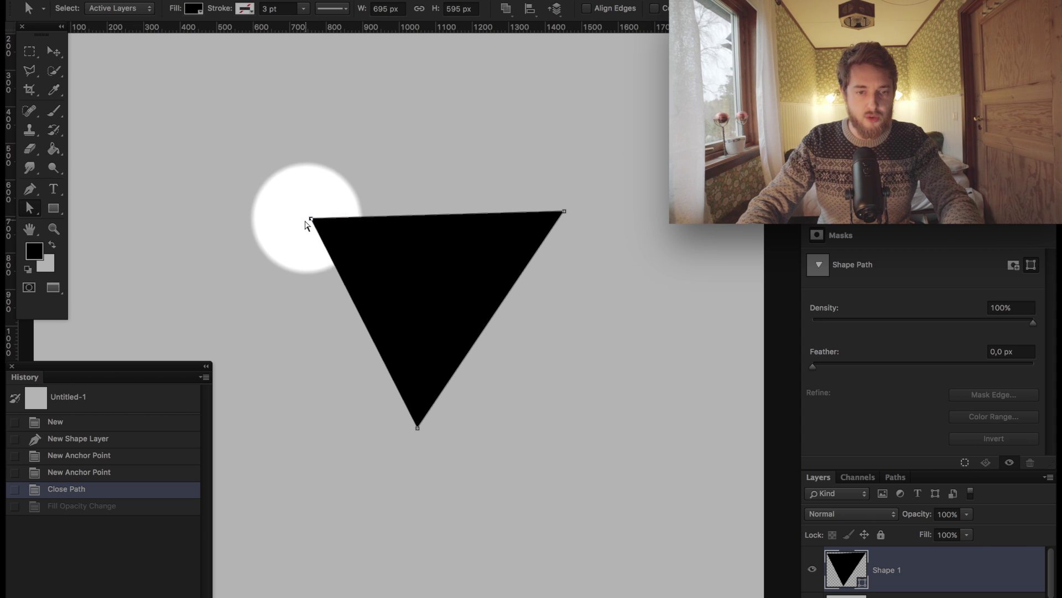
mouse_move(306, 224)
left_mouse_down()
mouse_move(330, 238)
mouse_move(460, 242)
mouse_move(585, 285)
mouse_move(555, 237)
mouse_move(560, 211)
mouse_move(539, 199)
left_mouse_up()
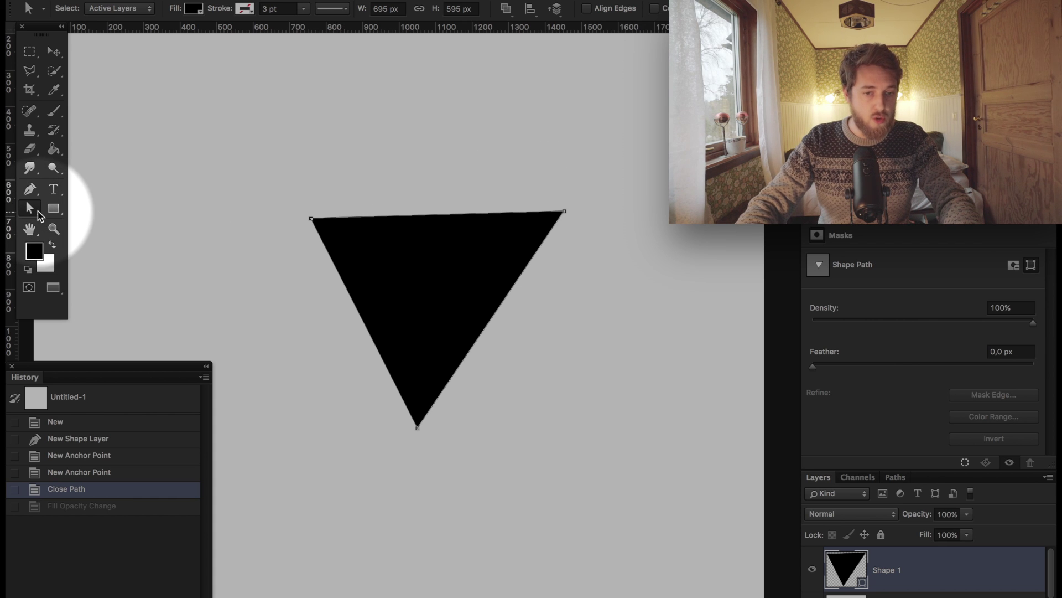
With the Path Selection Tool, drag the whole triangle slightly lower on the canvas
left_click(37, 214)
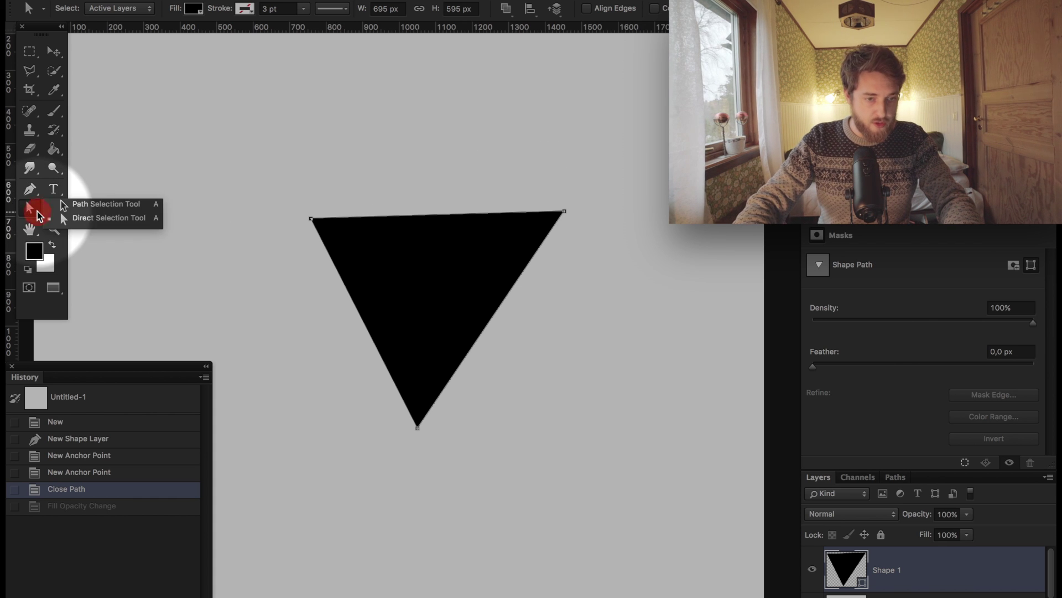
left_click(89, 205)
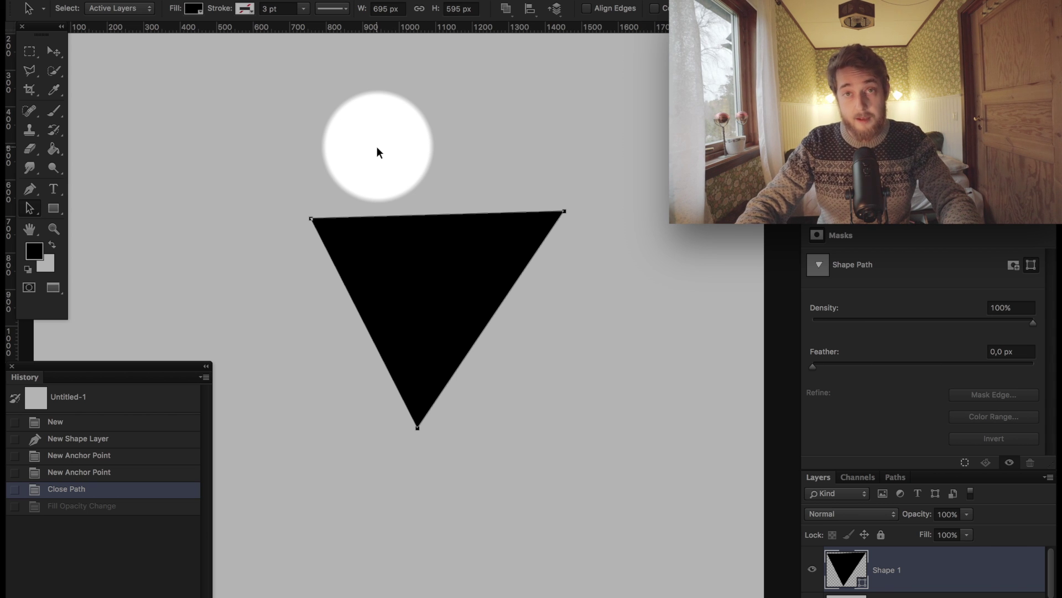
left_click(388, 254)
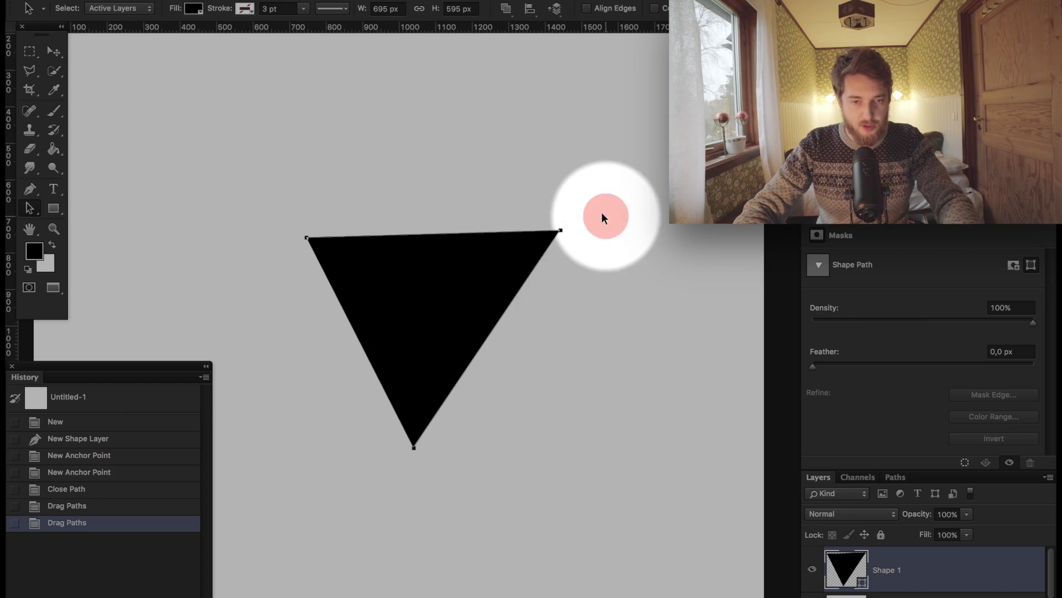
left_click_drag(602, 212, 577, 278)
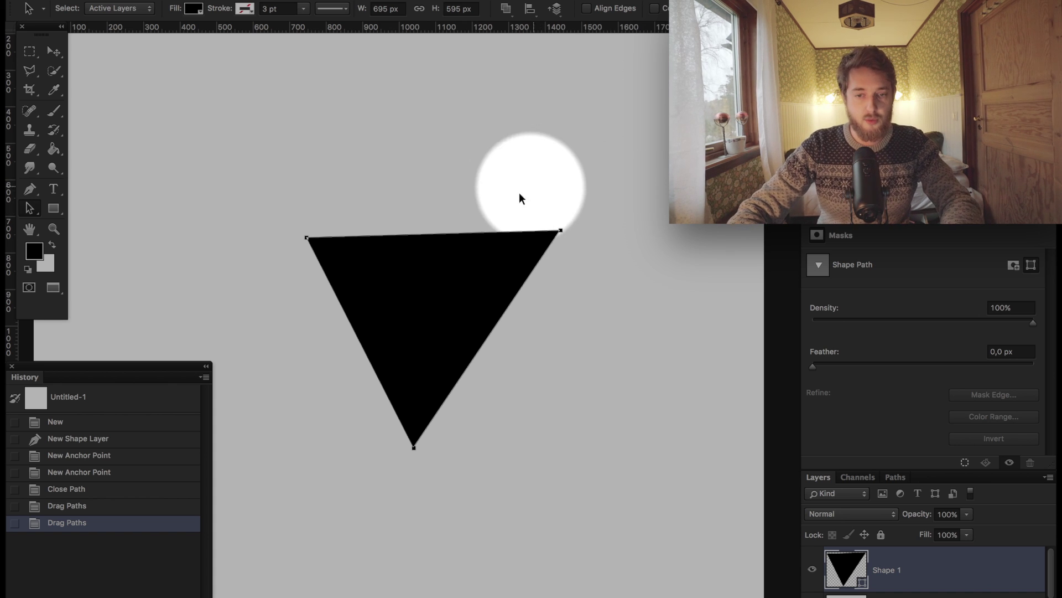
key("a")
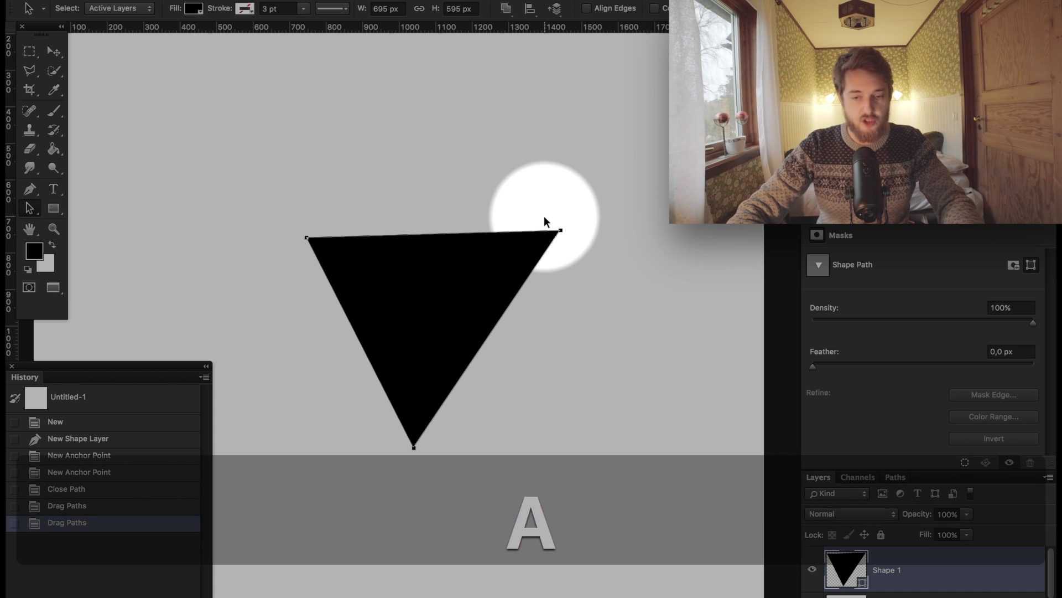
key("shift+a")
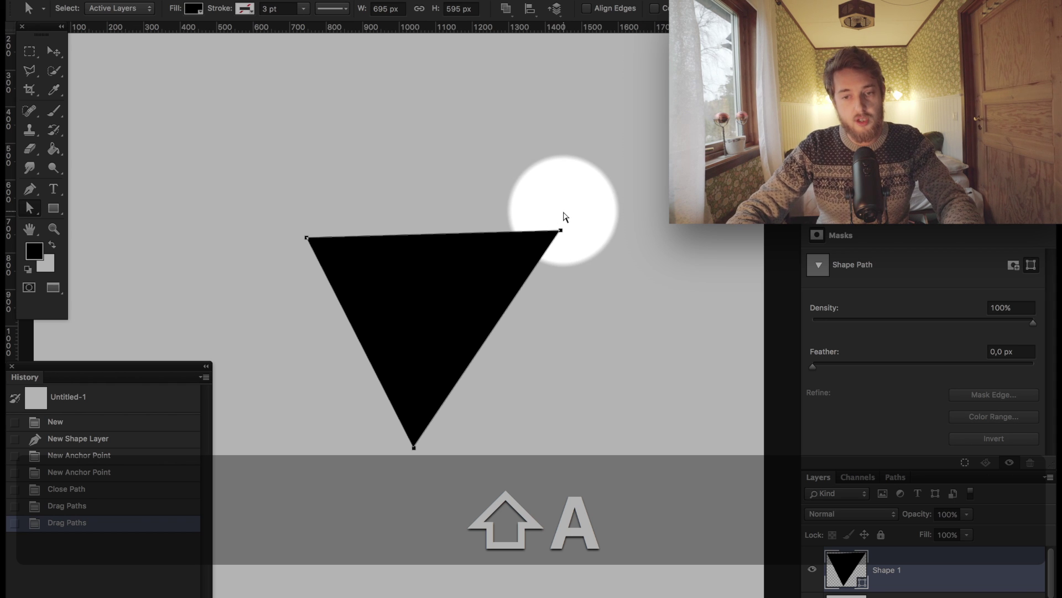
key("shift")
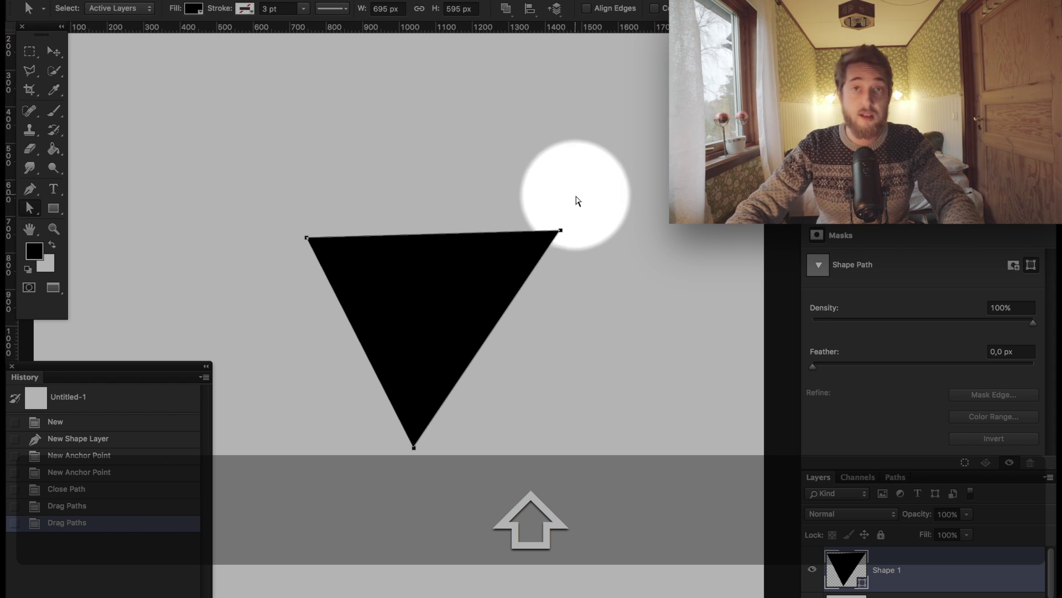
key("shift+a")
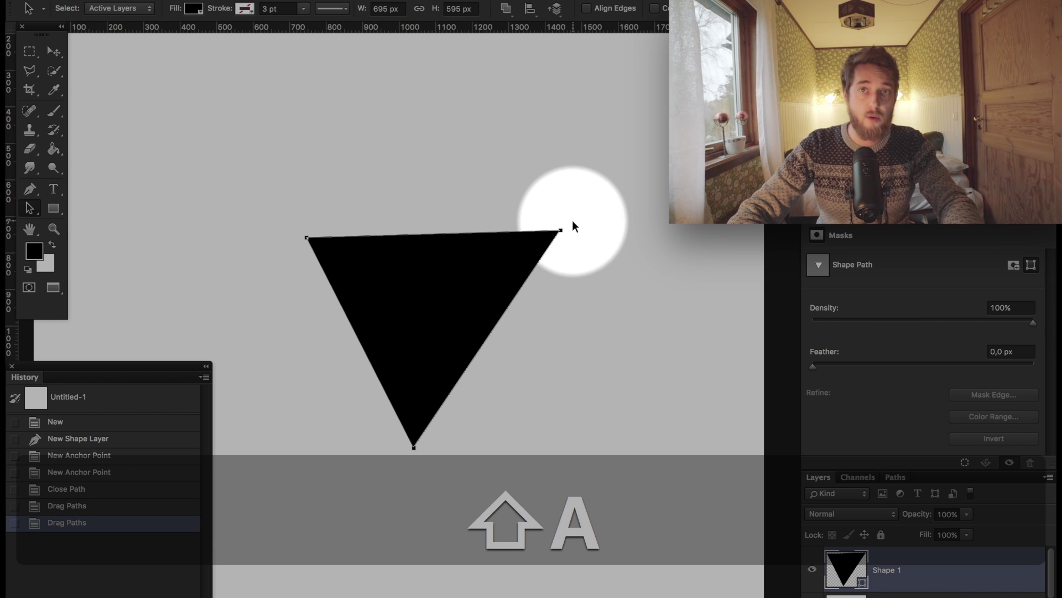
key("shift+a")
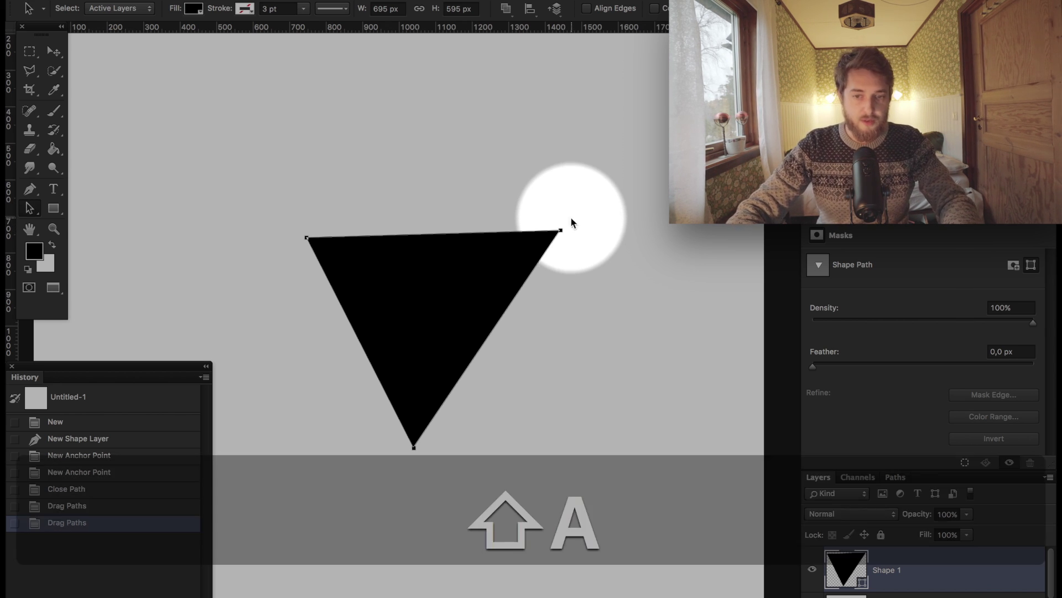
left_click_drag(530, 292, 568, 222)
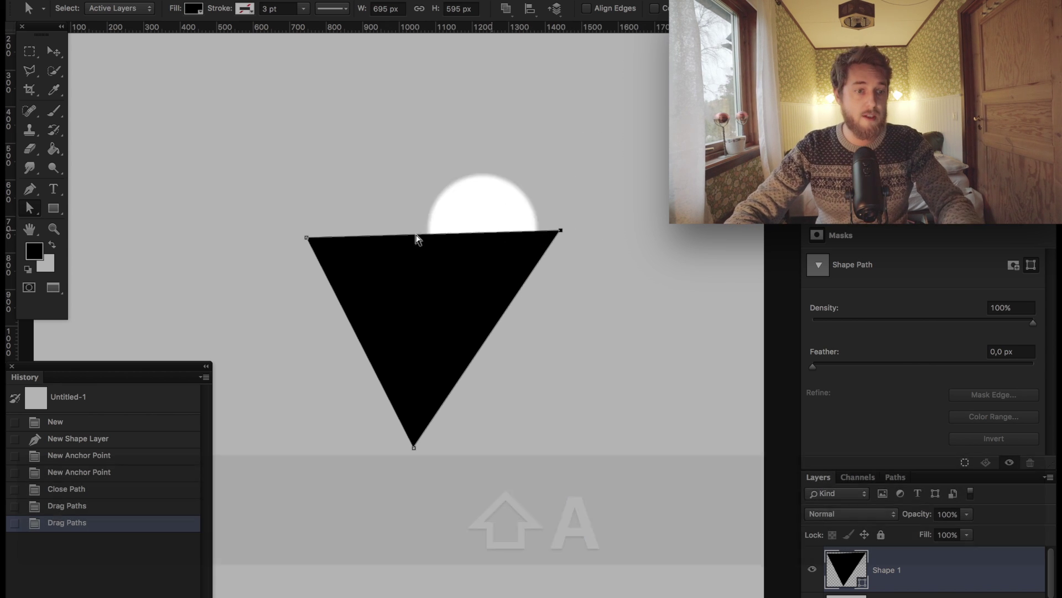
Use the Pen tool to add an anchor point midway along the triangle's top edge
left_click(29, 189)
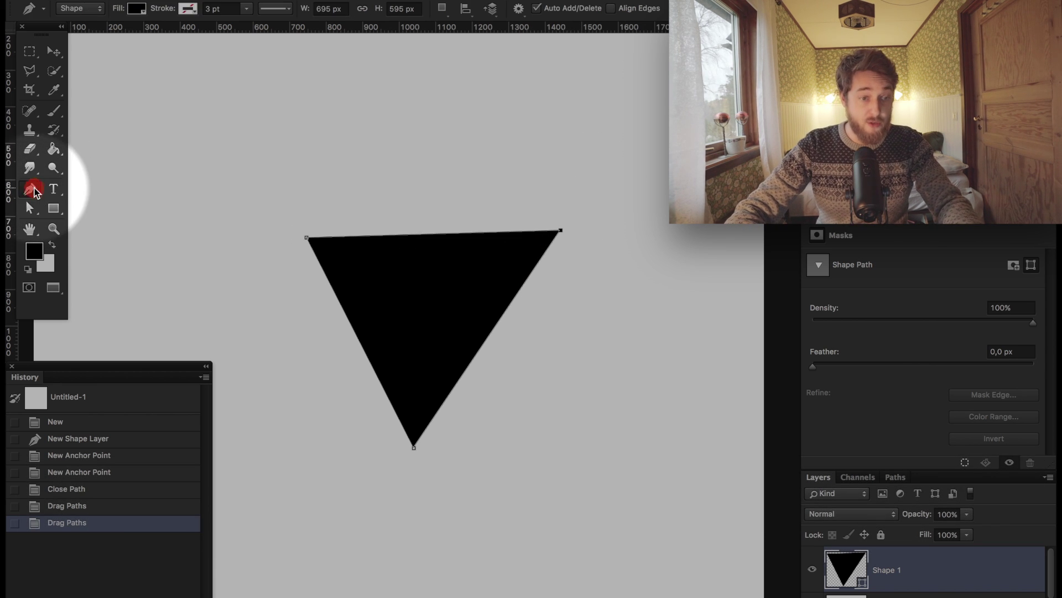
left_click(426, 235)
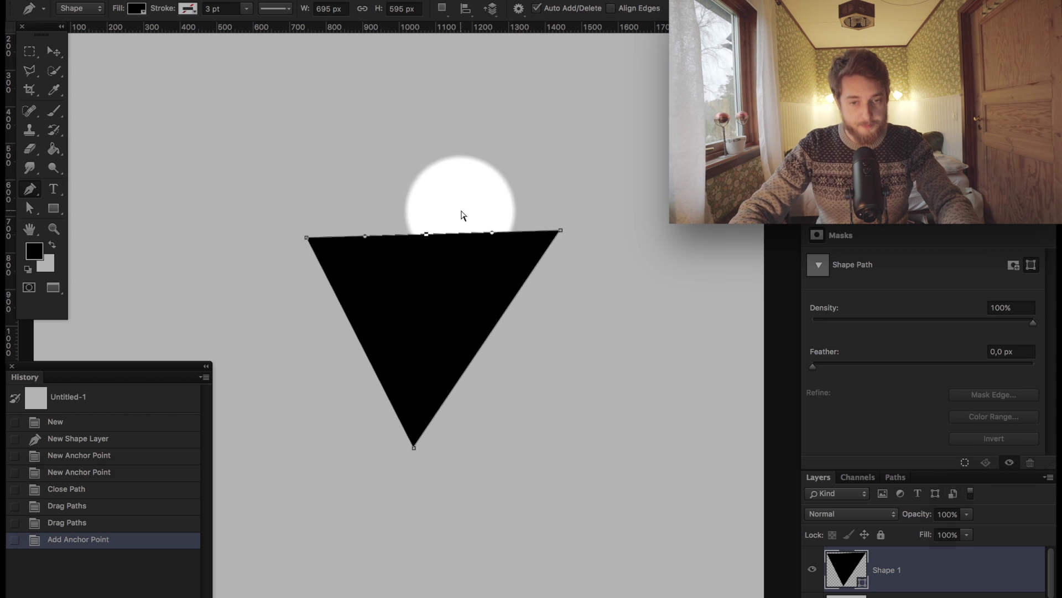
Drag the new top anchor's handles, Alt-breaking one, into a dip and tall rounded peak
key("a")
left_click_drag(444, 210, 431, 179)
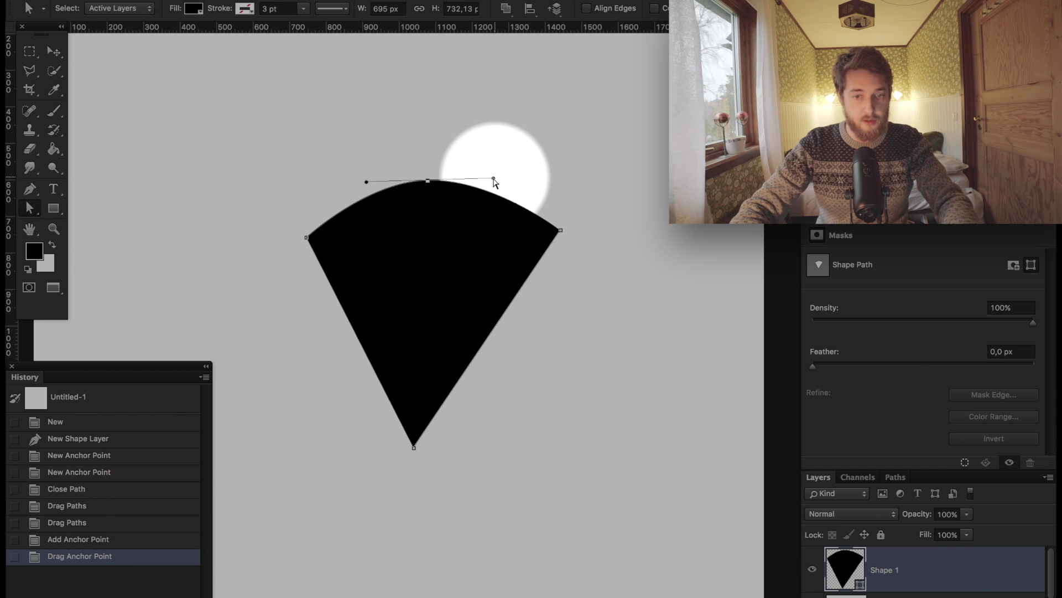
left_click_drag(494, 180, 476, 107)
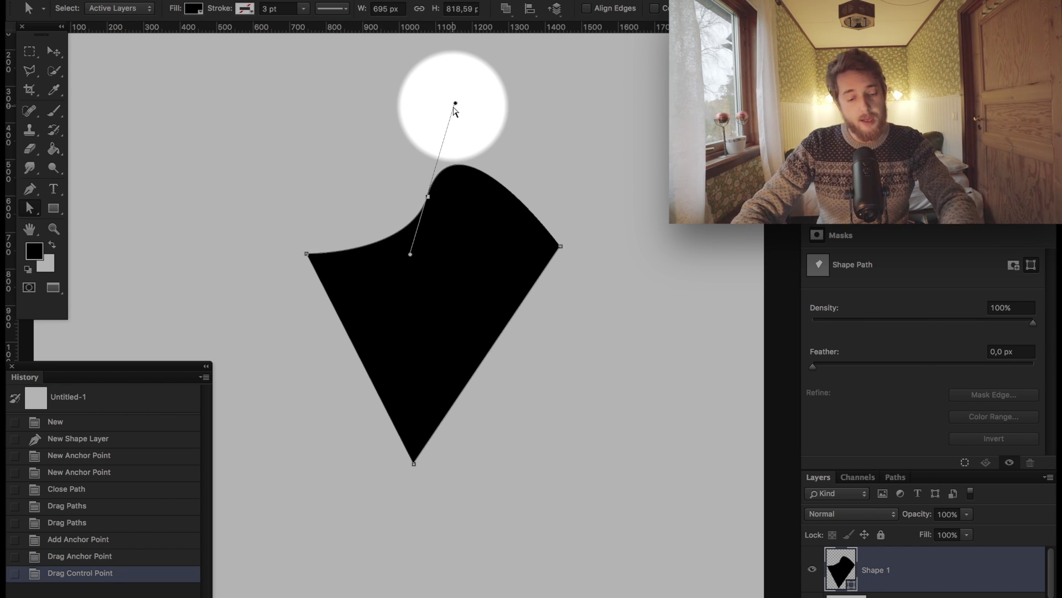
key("alt")
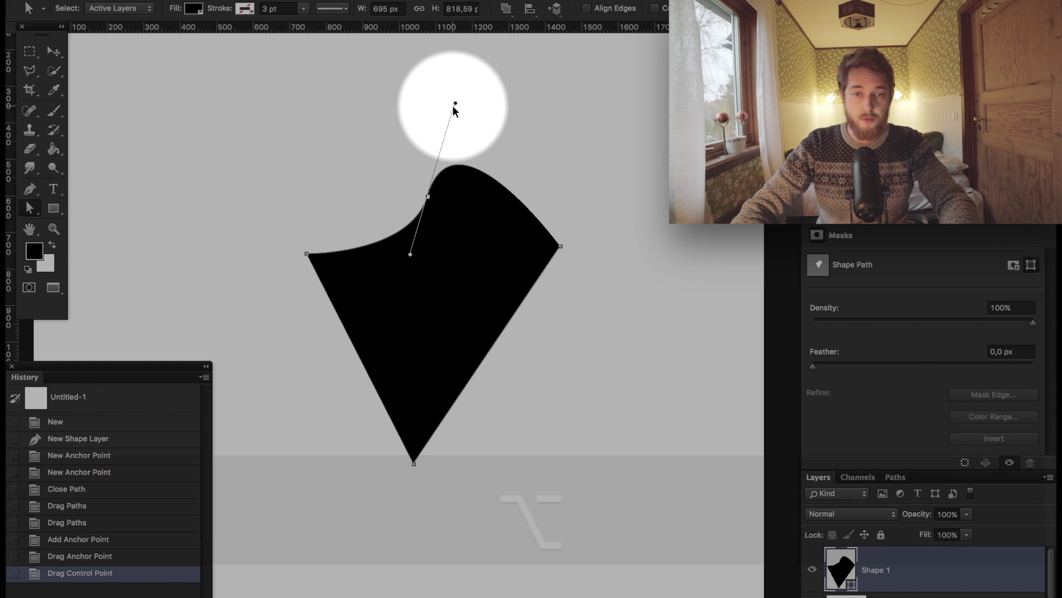
left_click_drag(456, 103, 478, 34)
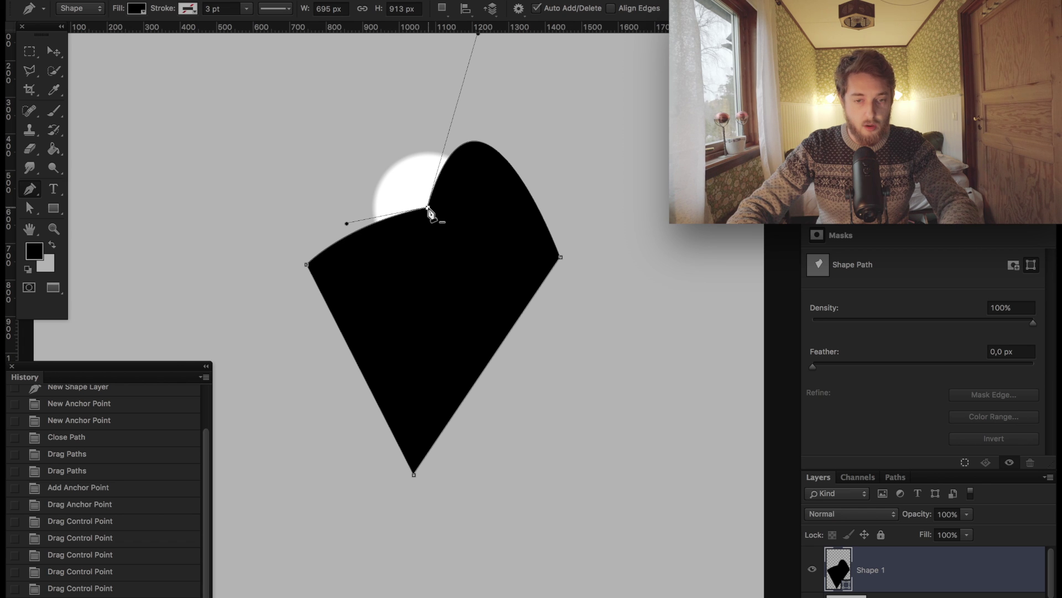
Alt-convert the top anchor to a corner, then pull symmetric handles to round the top
key("alt")
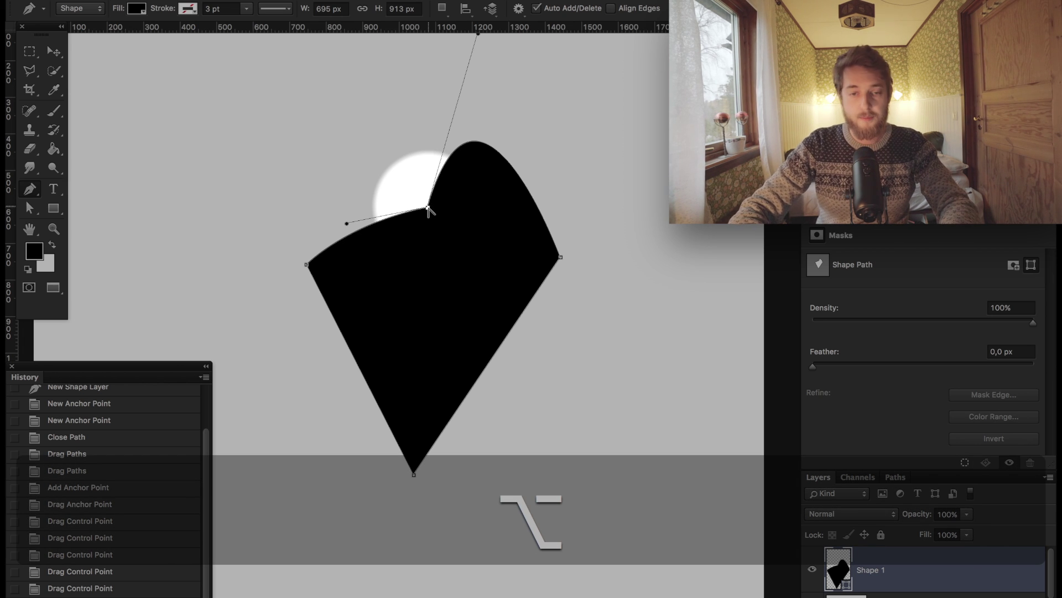
left_click(428, 208, "alt")
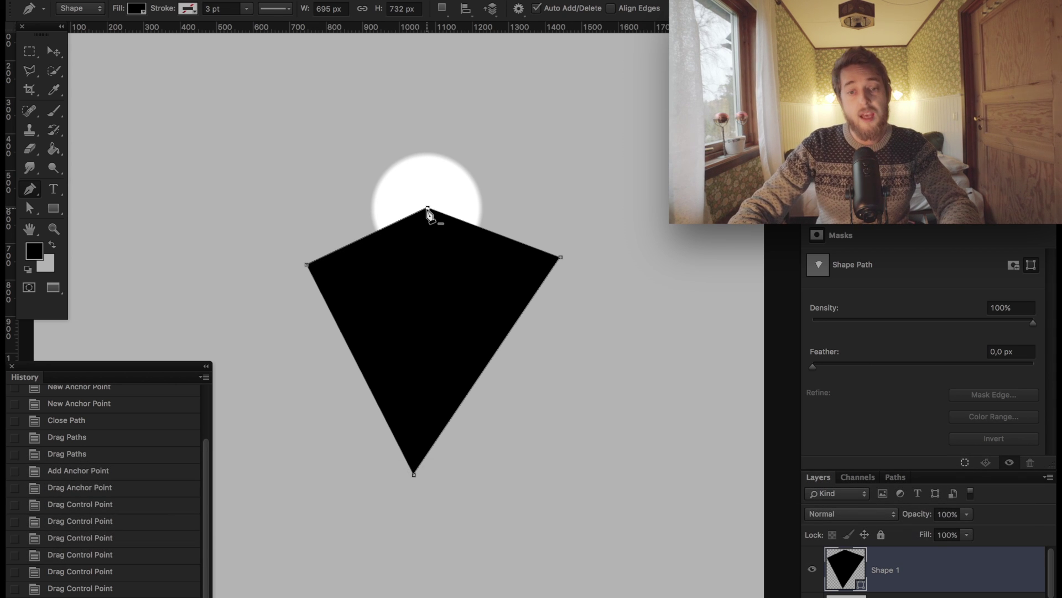
key("alt")
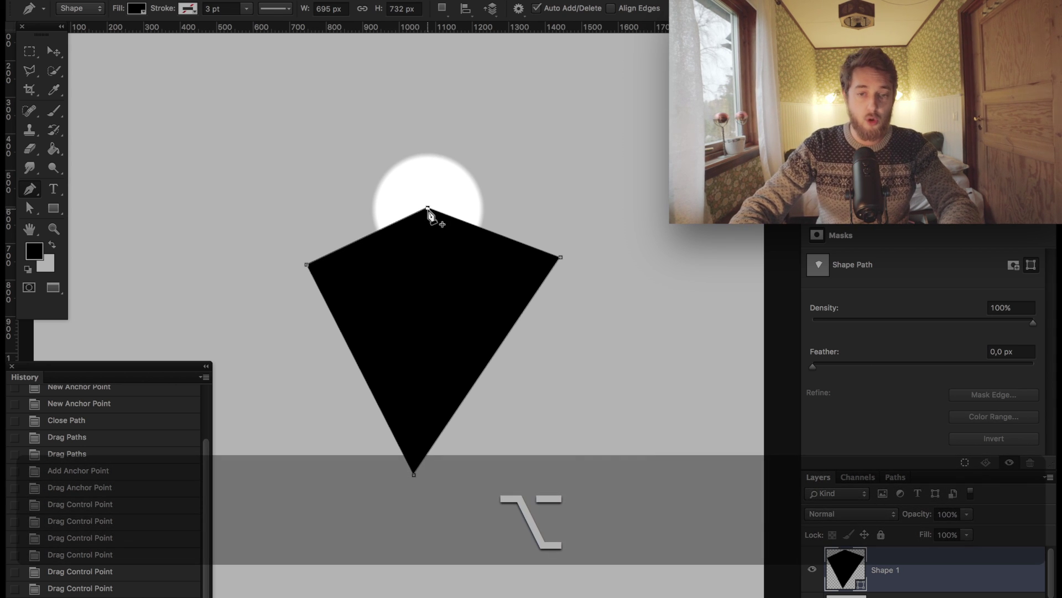
mouse_move(428, 209)
left_mouse_down()
mouse_move(511, 210)
mouse_move(519, 180)
mouse_move(507, 154)
mouse_move(520, 210)
mouse_move(512, 230)
mouse_move(503, 194)
mouse_move(500, 206)
mouse_move(508, 222)
mouse_move(507, 180)
mouse_move(514, 208)
left_mouse_up()
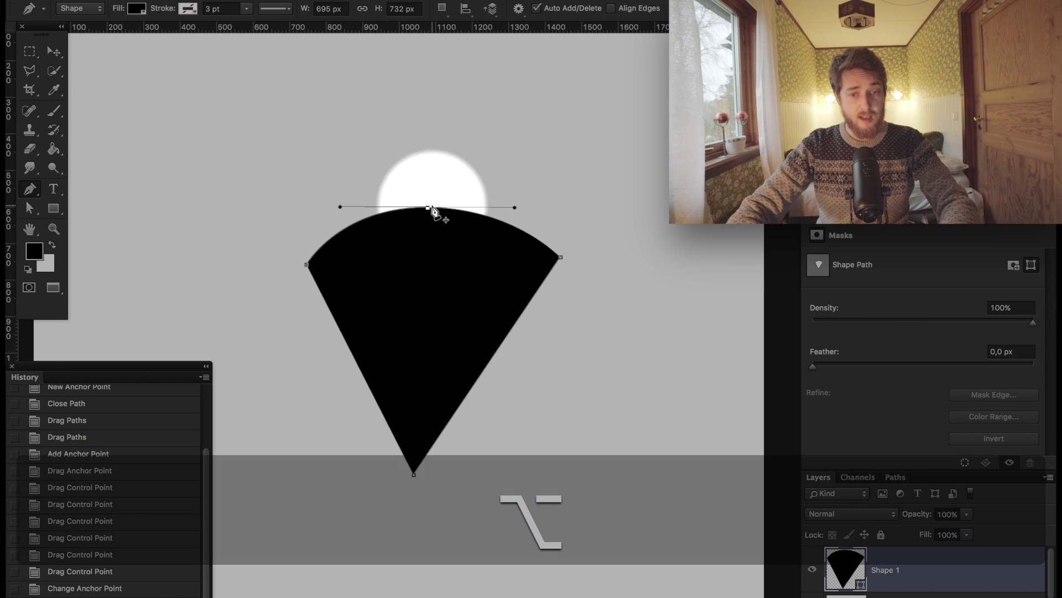
Reconvert the top anchor, then delete the top and top-right anchors with the Pen tool
key("alt")
left_click(428, 209, "alt")
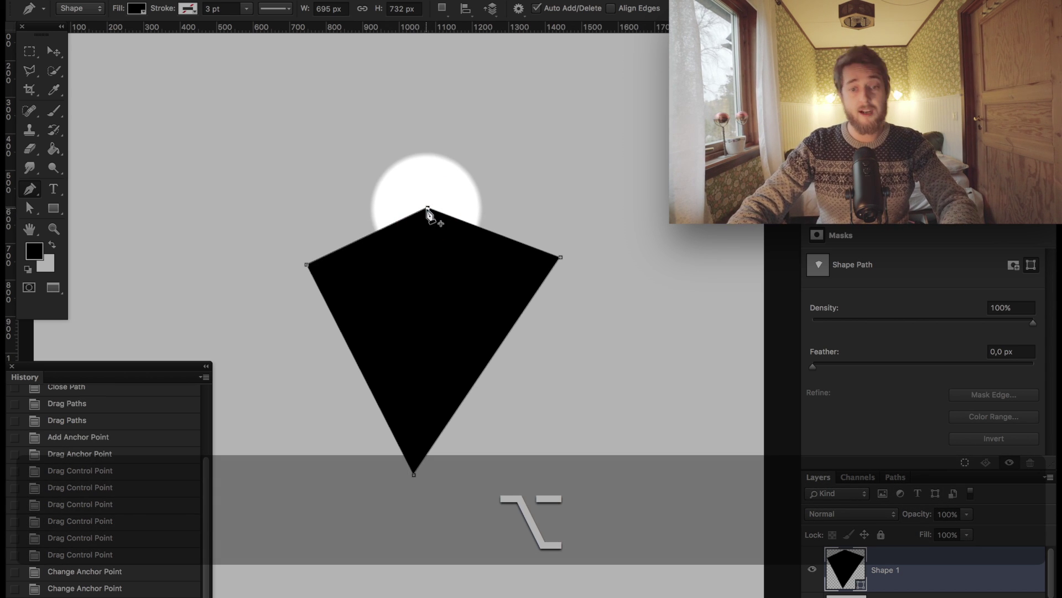
left_click_drag(428, 208, 526, 210)
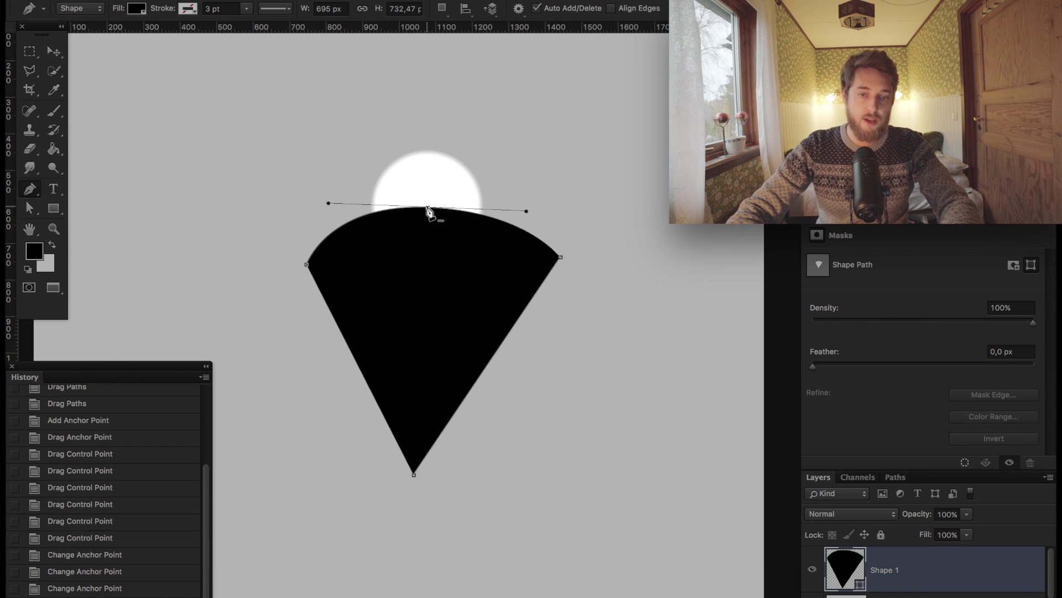
left_click(427, 209)
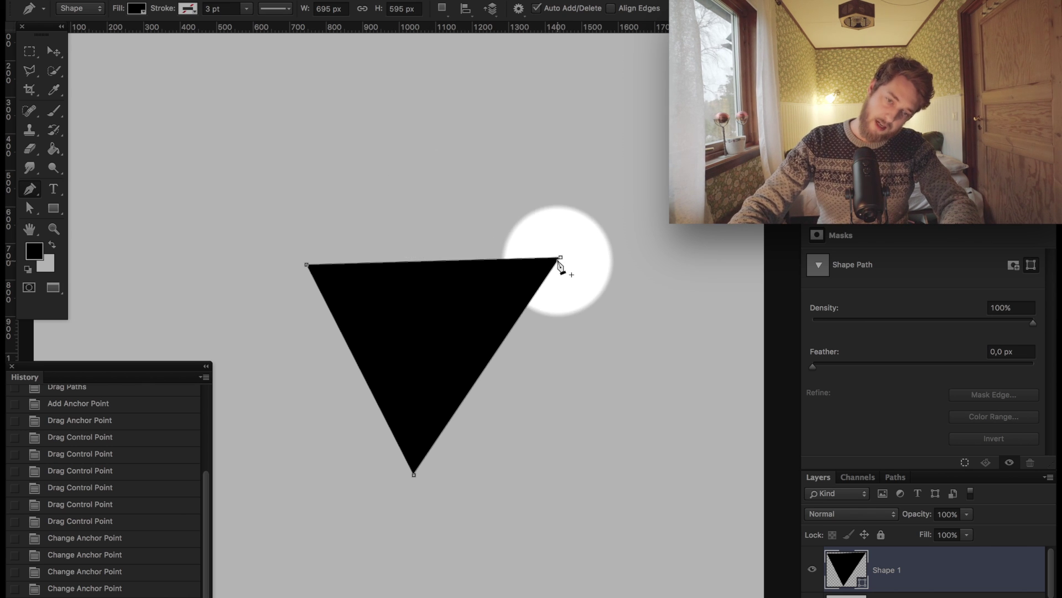
left_click(560, 258)
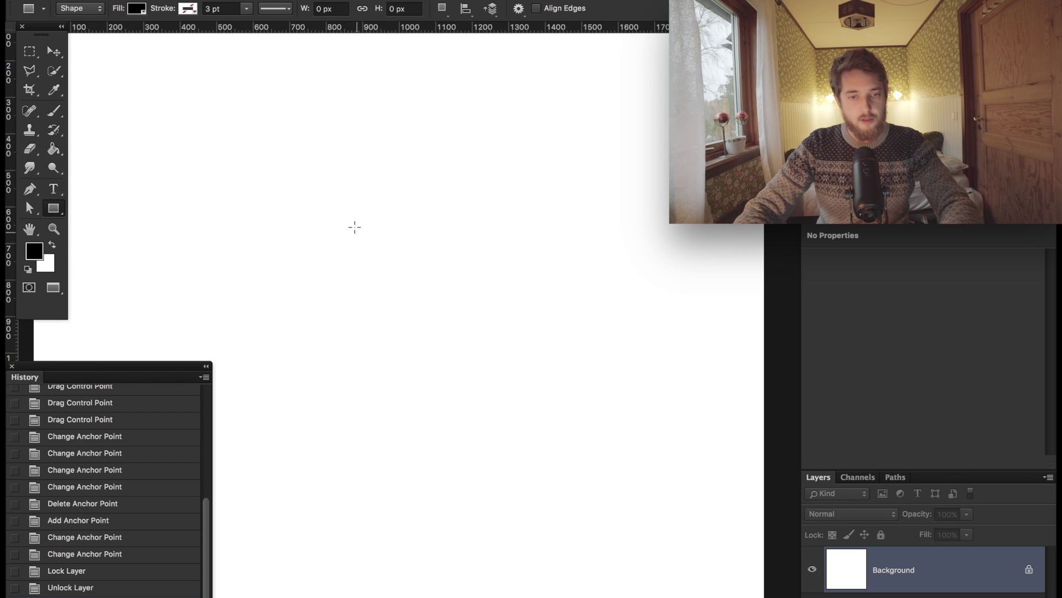
Draw a black heart with the Custom Shape Tool in the canvas centre
right_click(57, 212)
left_click(111, 279)
left_click_drag(344, 176, 555, 365)
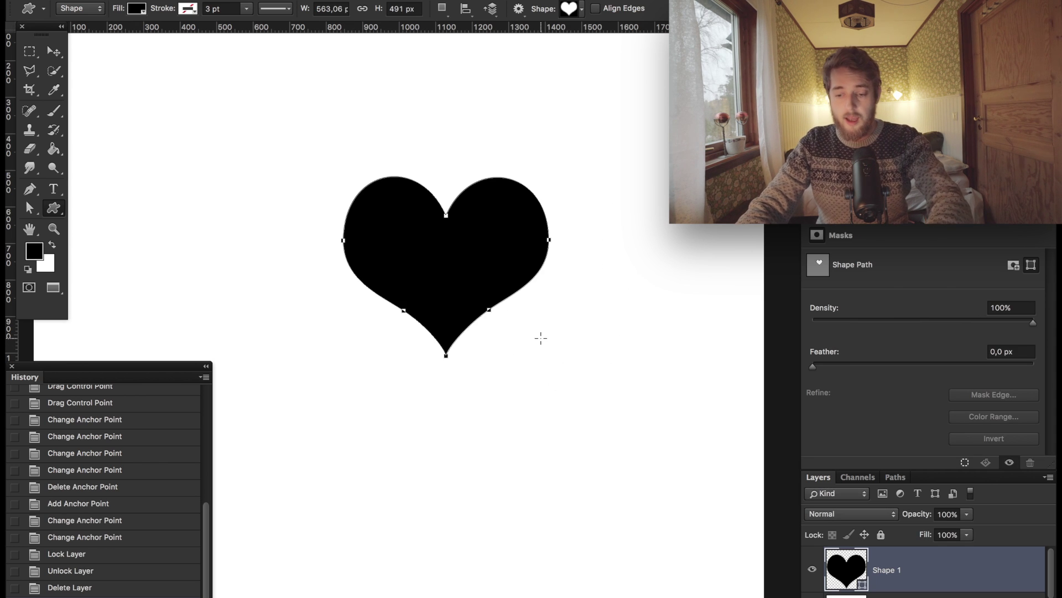
Delete the heart's right-side anchor with the Pen tool, then undo to restore it
key("p")
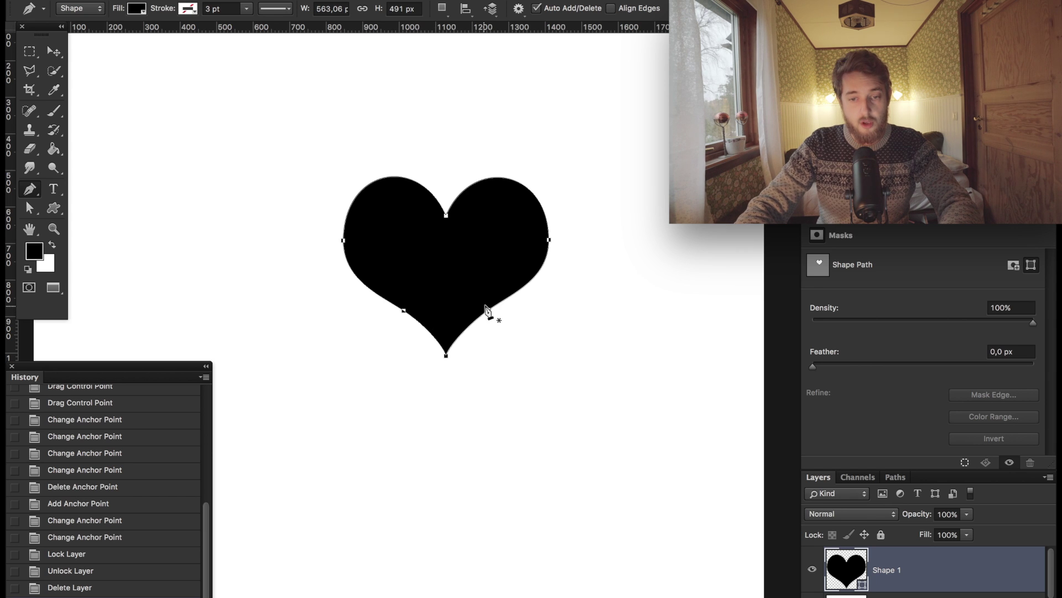
left_click(550, 240)
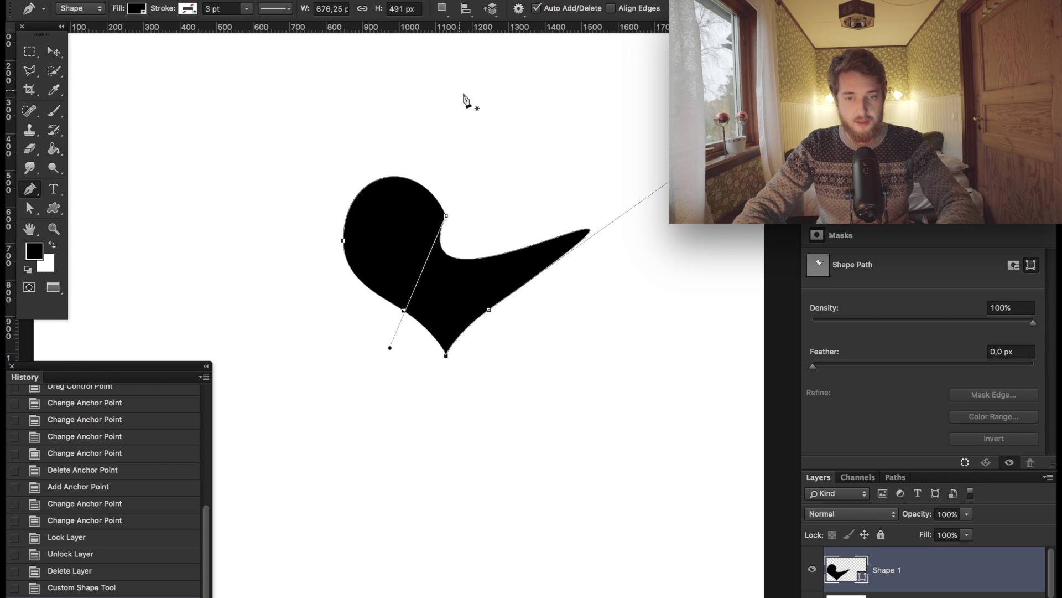
key("super+z")
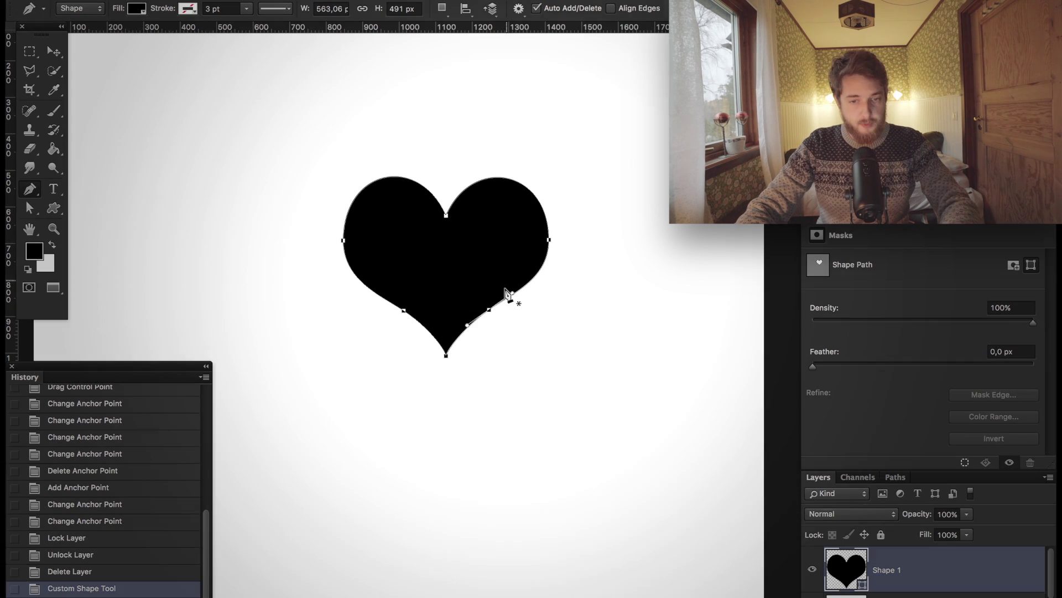
Alt-drag the heart's lower-right anchor handles, swinging them vertical and horizontal to reshape the curve
key("alt")
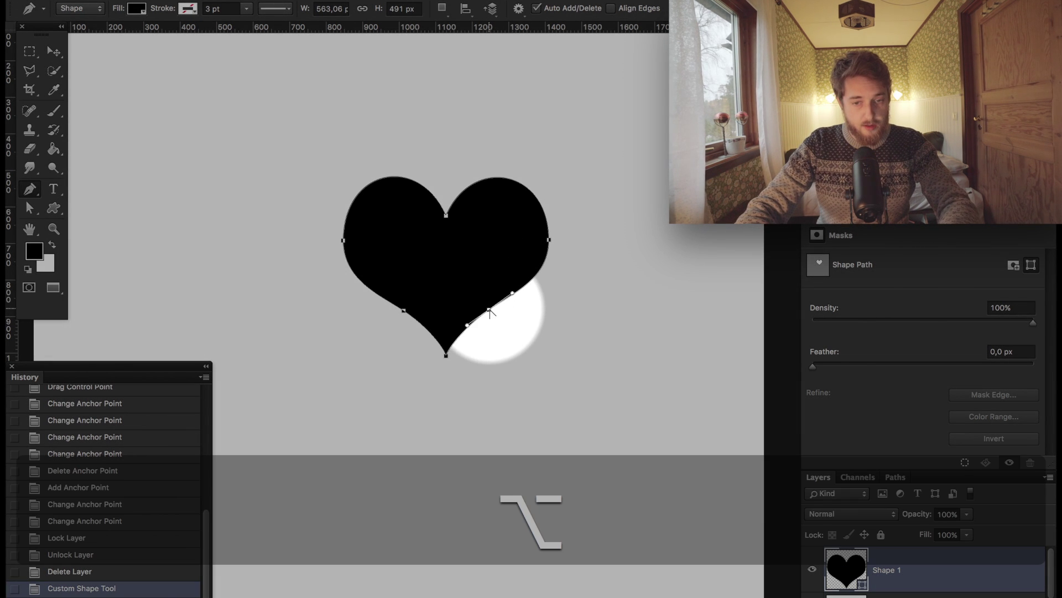
key("shift")
left_click_drag(489, 310, 526, 316)
key("shift")
left_click_drag(498, 254, 536, 309)
left_click_drag(526, 272, 454, 315)
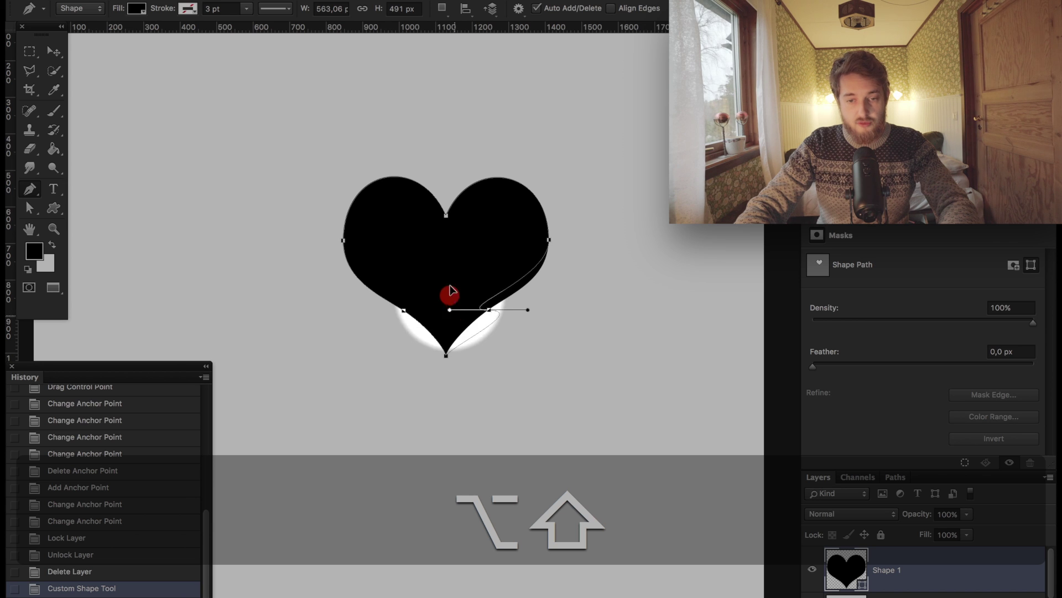
left_click_drag(465, 255, 494, 265)
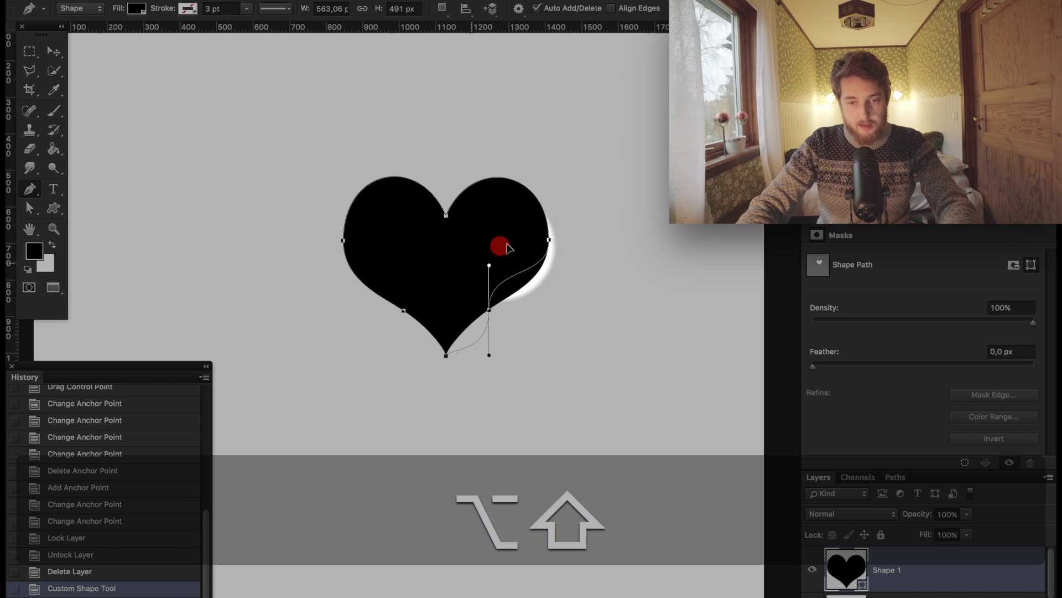